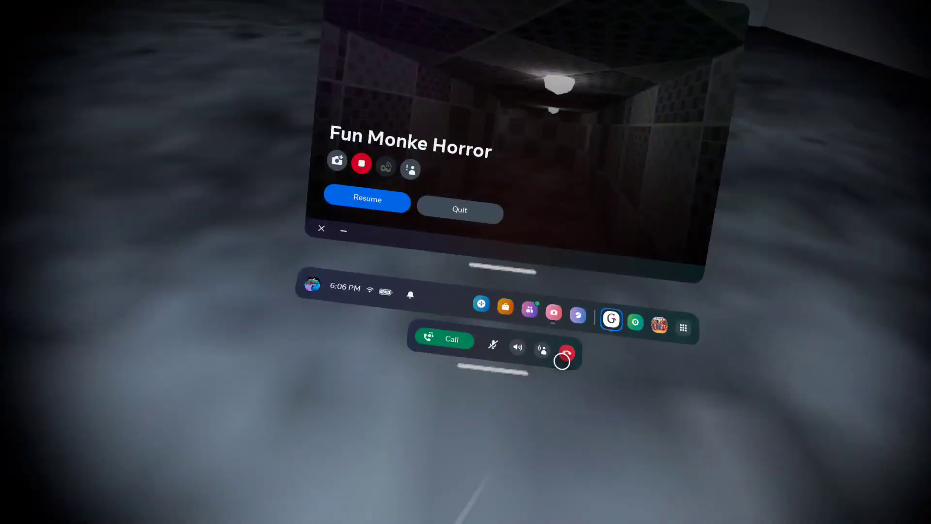
{"action": "left_click", "coordinate": [313, 207]}
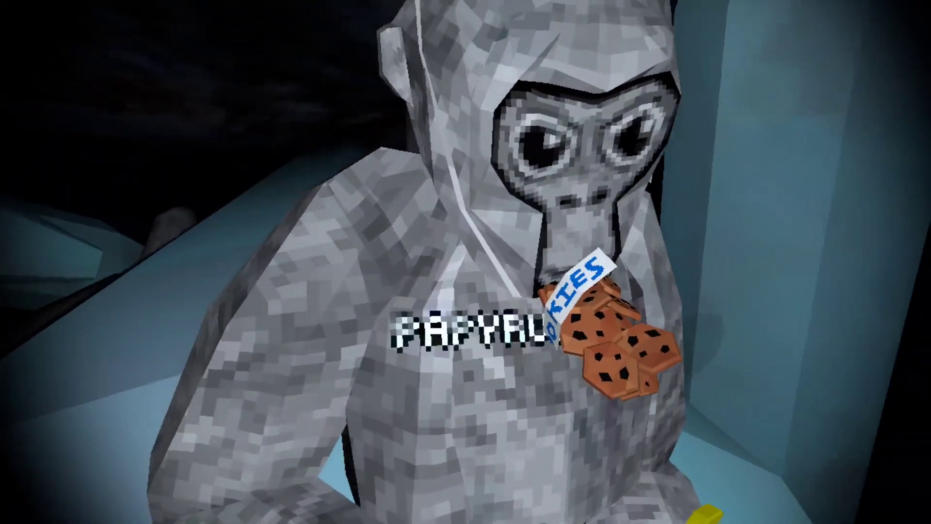
{"action": "key", "text": "Escape"}
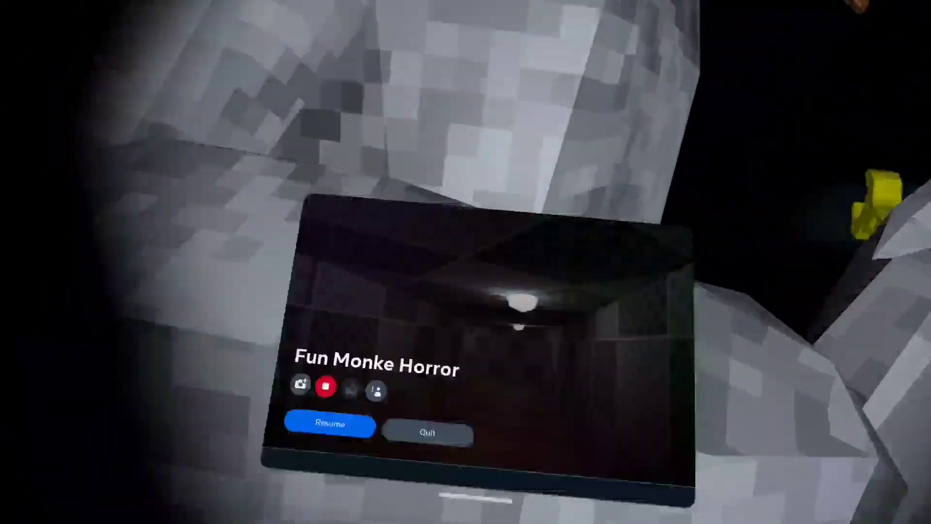